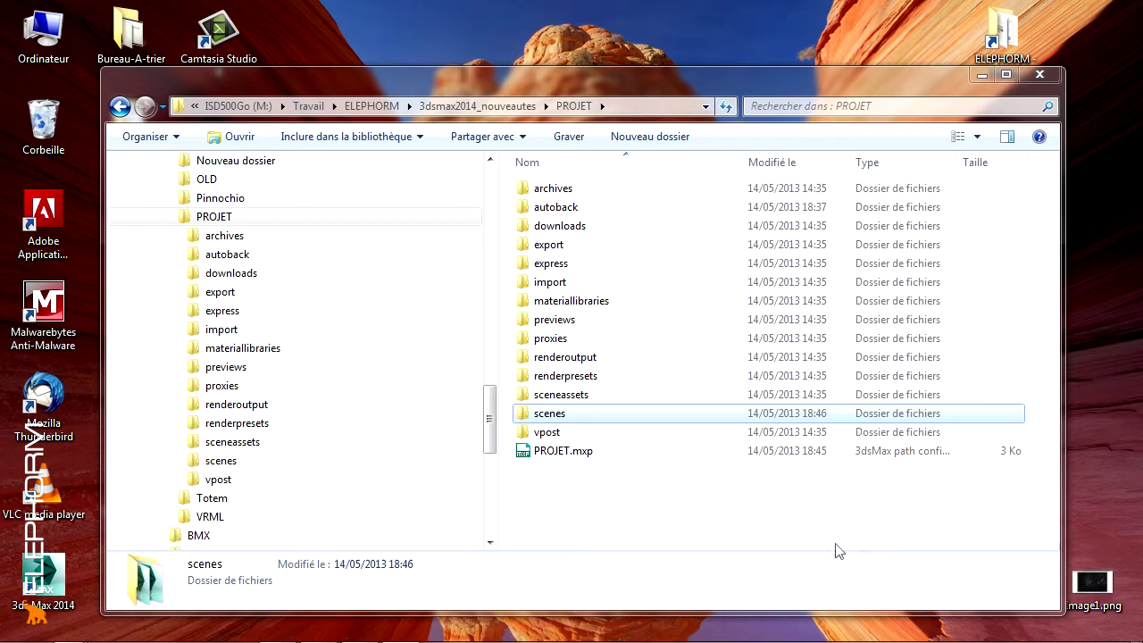
Open PROJET\autoback and select its three files: AutoBackup01, 02 and 03.max
double_click(569, 207)
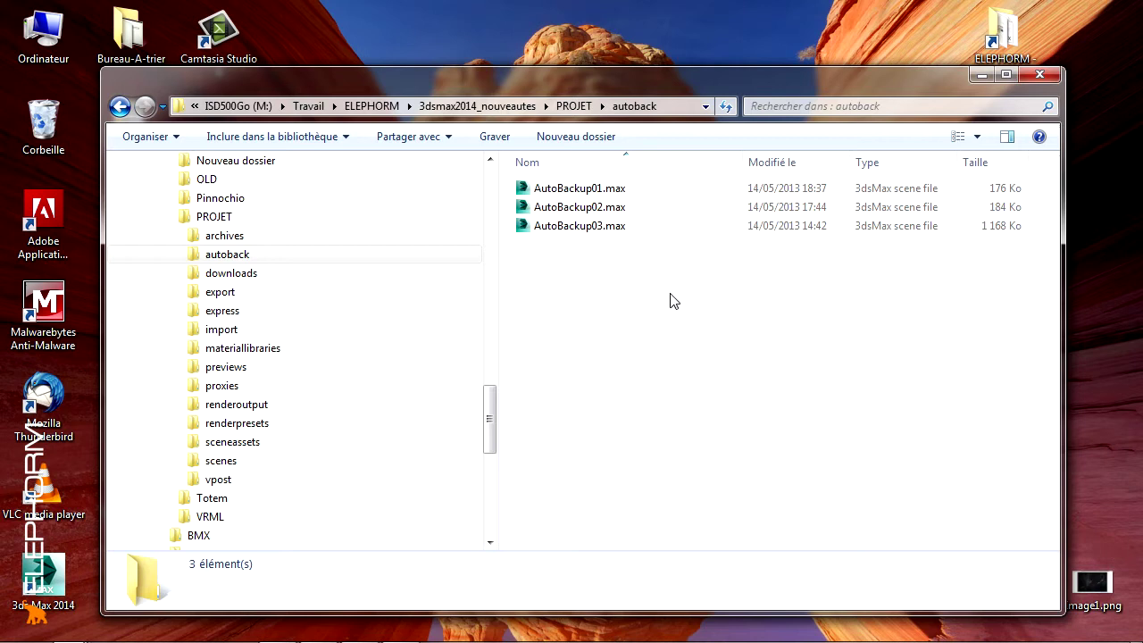
left_click_drag(670, 293, 616, 191)
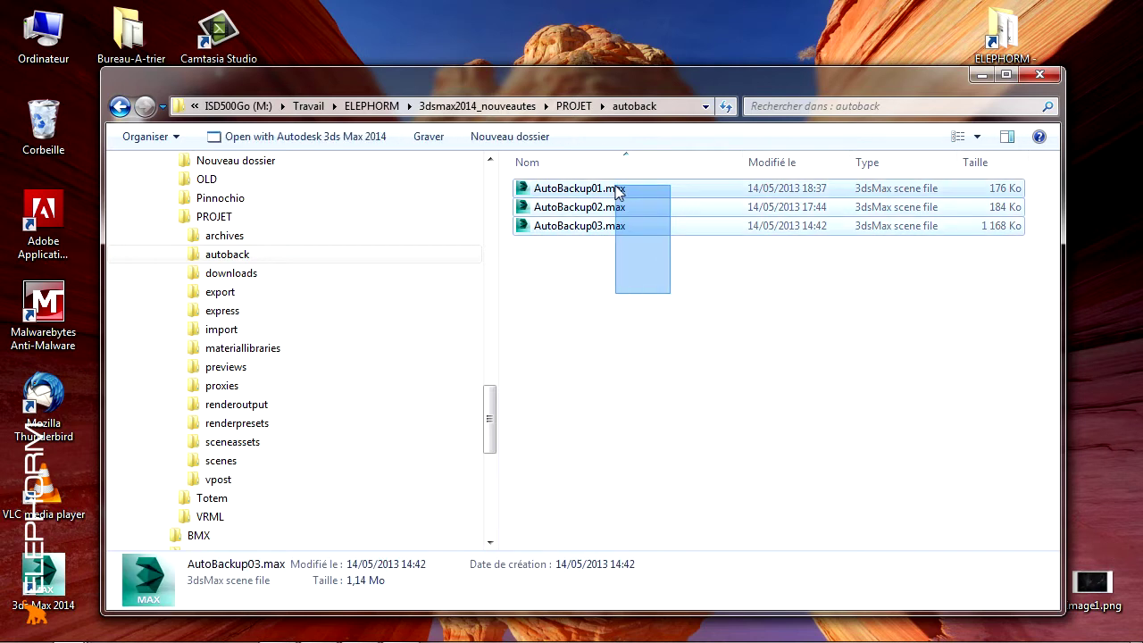
left_click(605, 259)
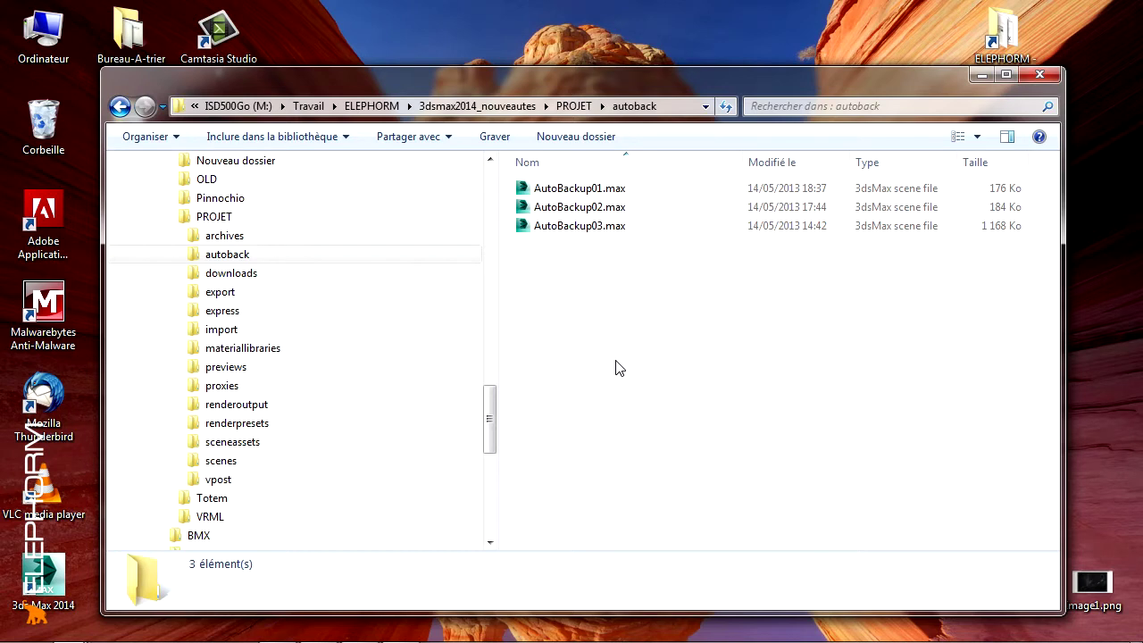
left_click_drag(695, 319, 599, 271)
mouse_move(214, 216)
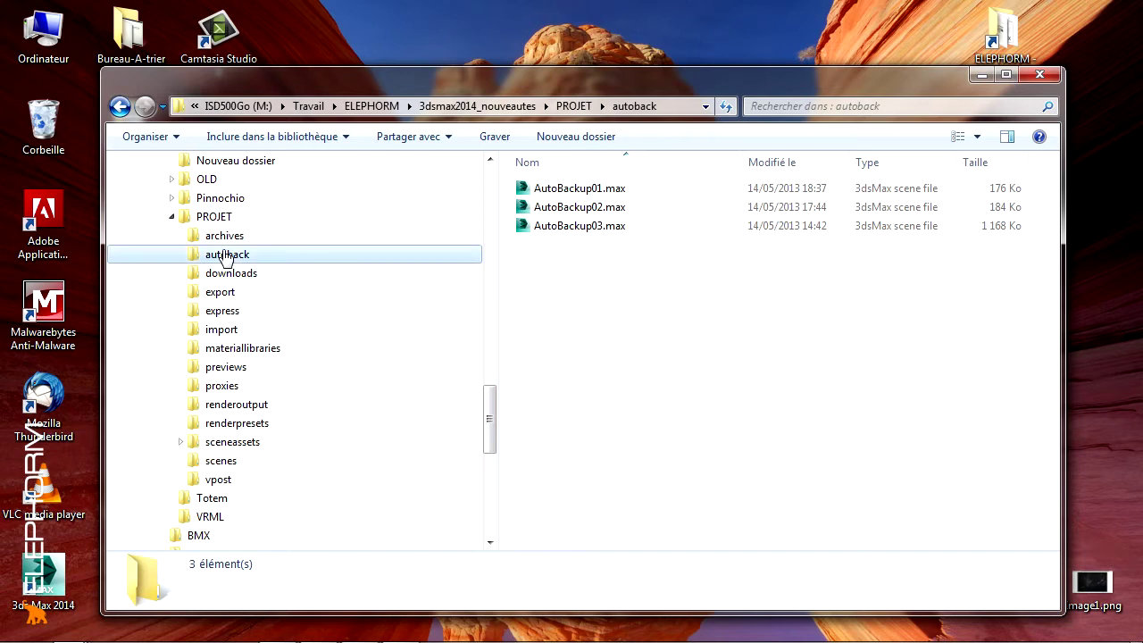
mouse_move(24, 629)
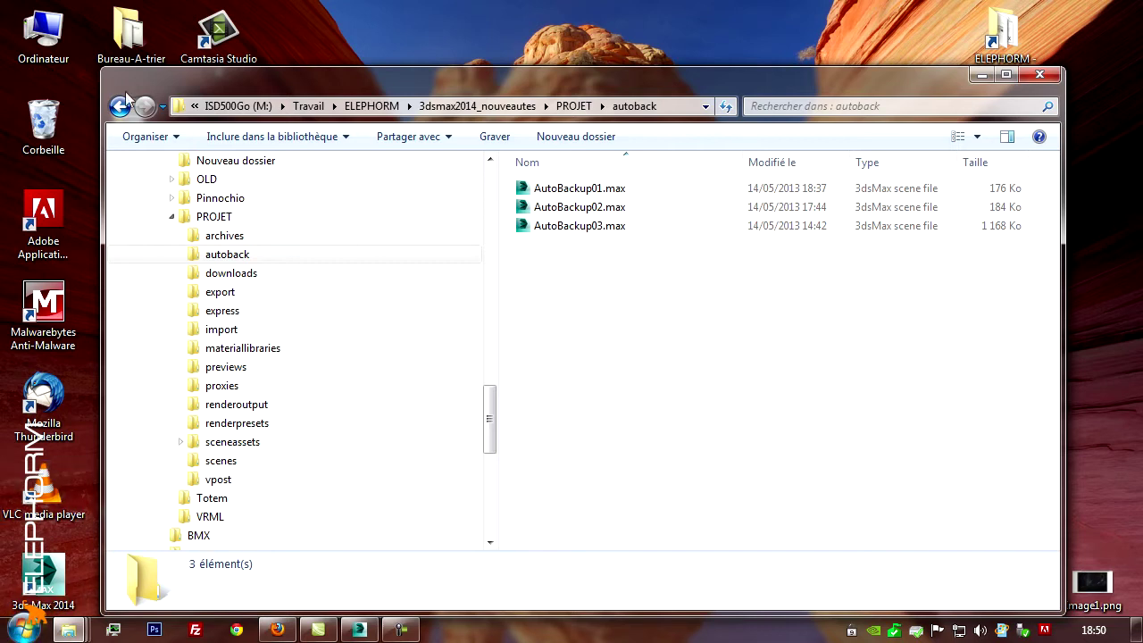
Browse to Mes documents\3dsMax\autoback and select its three AutoBackup .max files
double_click(43, 34)
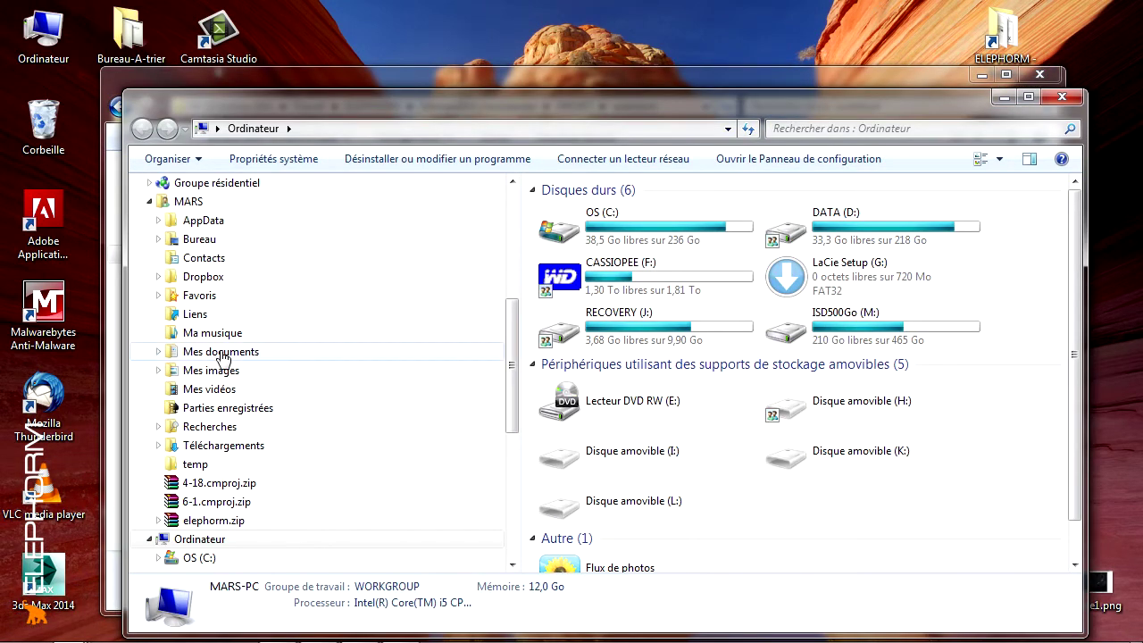
left_click(241, 353)
double_click(606, 215)
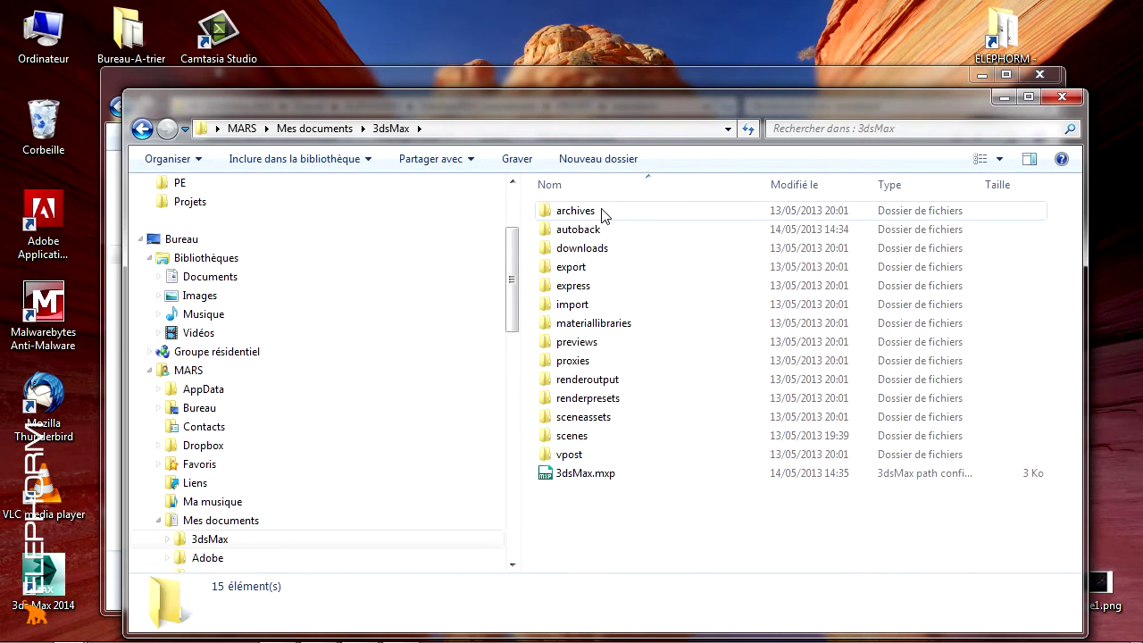
left_click(589, 230)
double_click(590, 230)
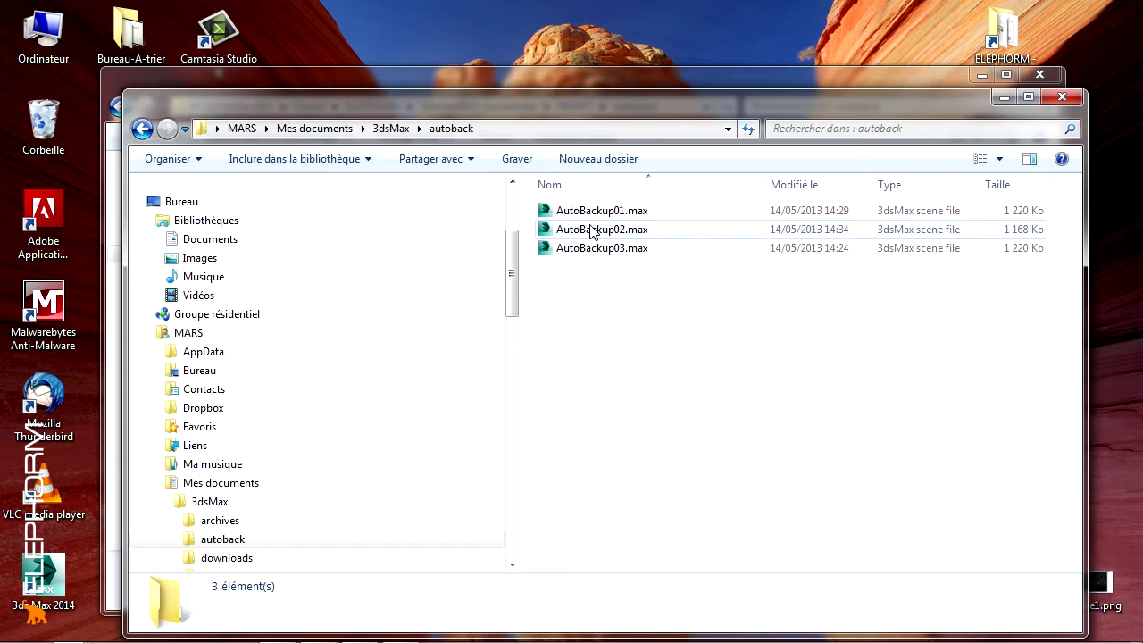
left_click_drag(741, 324, 600, 203)
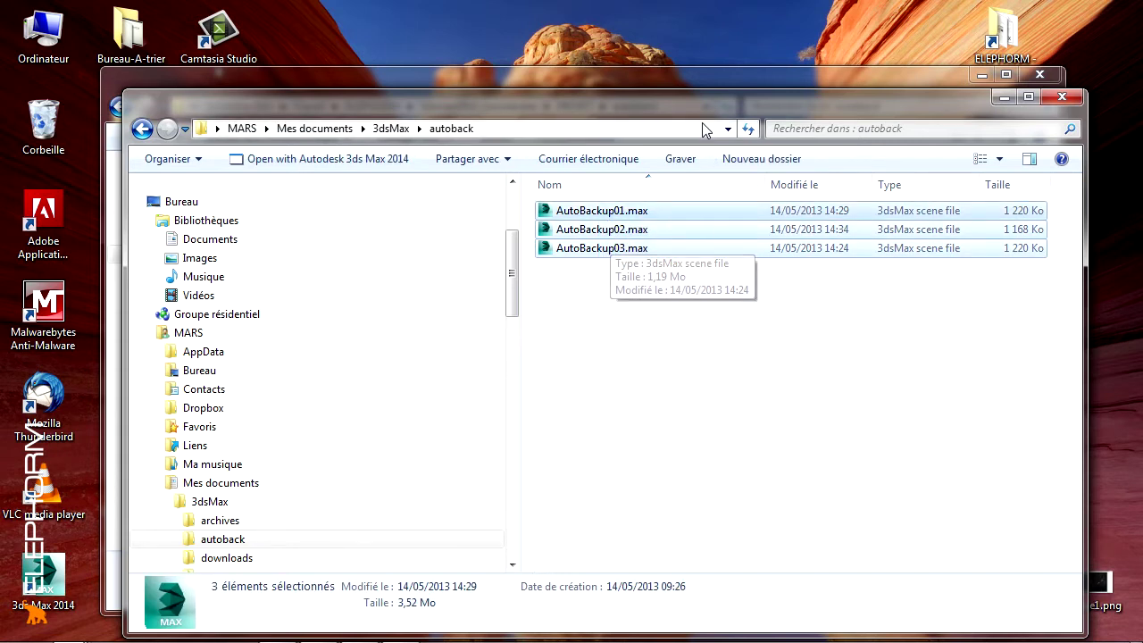
left_click_drag(701, 128, 697, 82)
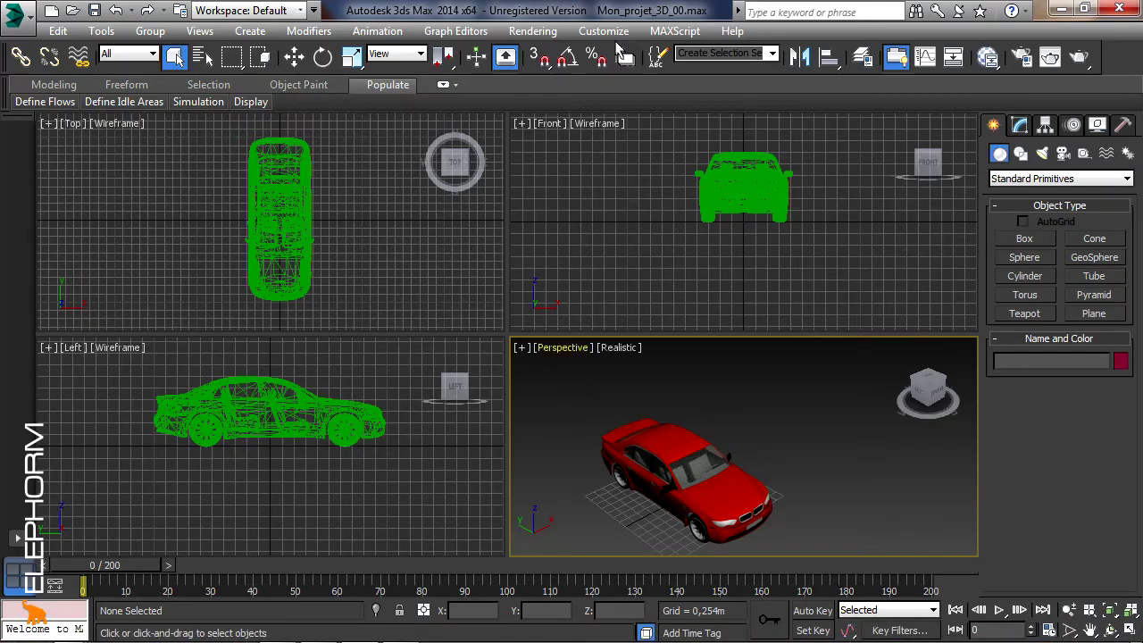
Review the autobackup interval and file count in Files preferences, then uncheck Increment on Save
left_click(611, 33)
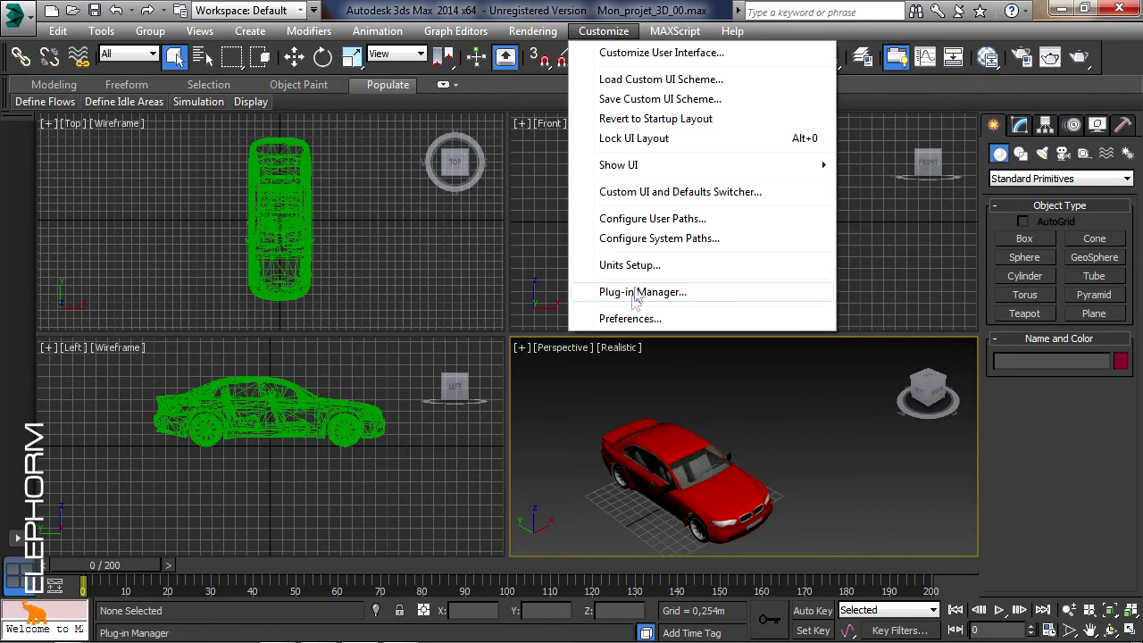
left_click(623, 323)
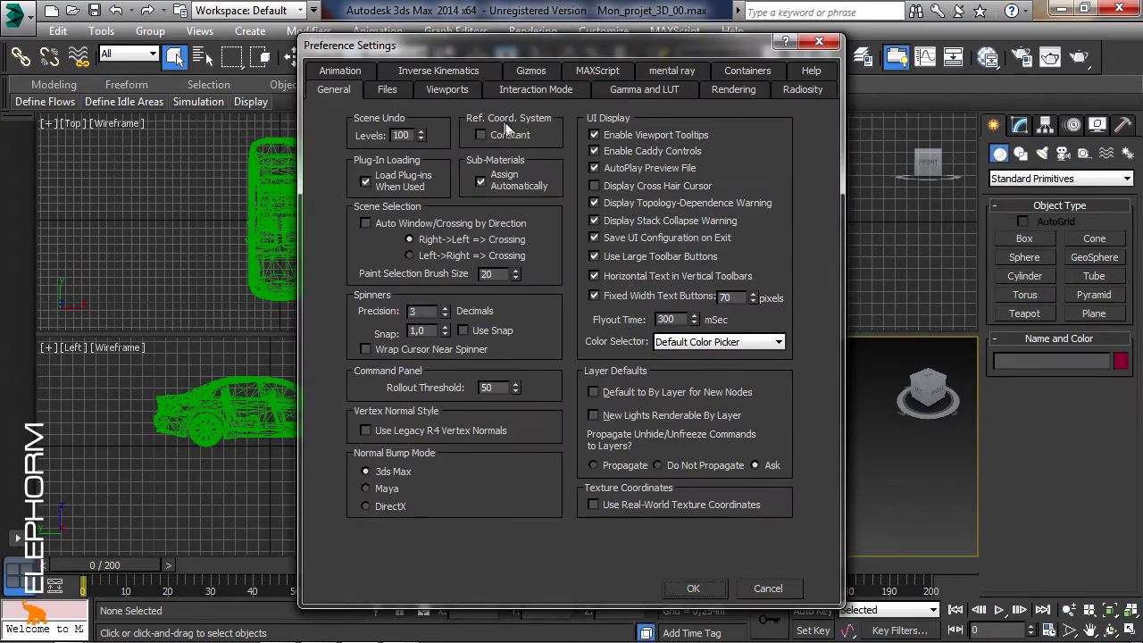
left_click(400, 90)
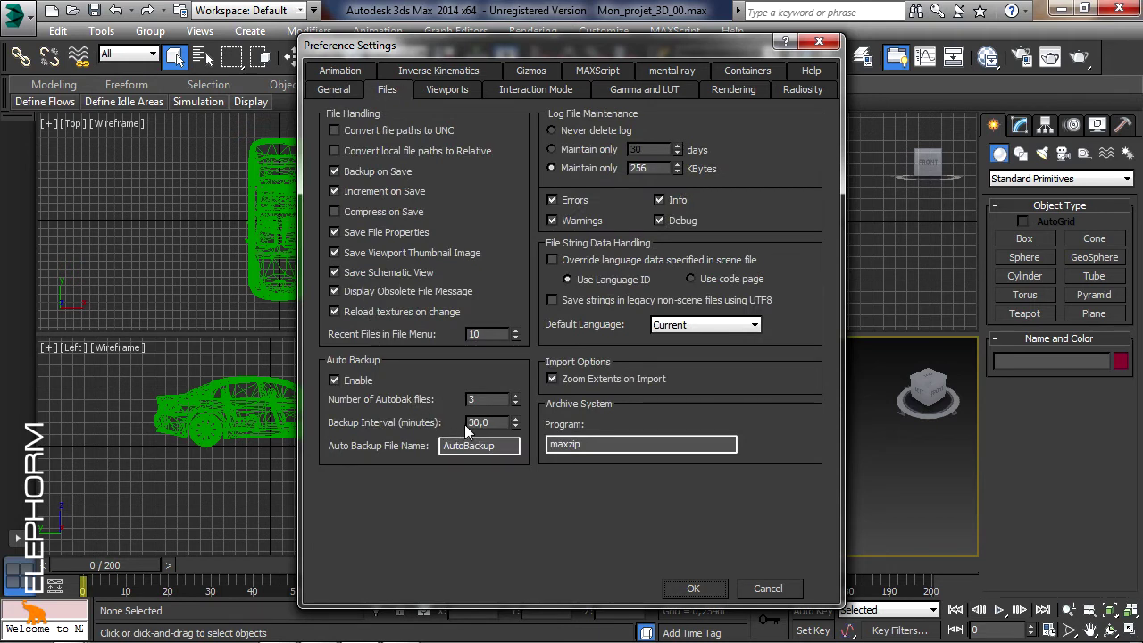
left_click_drag(491, 422, 447, 419)
double_click(473, 399)
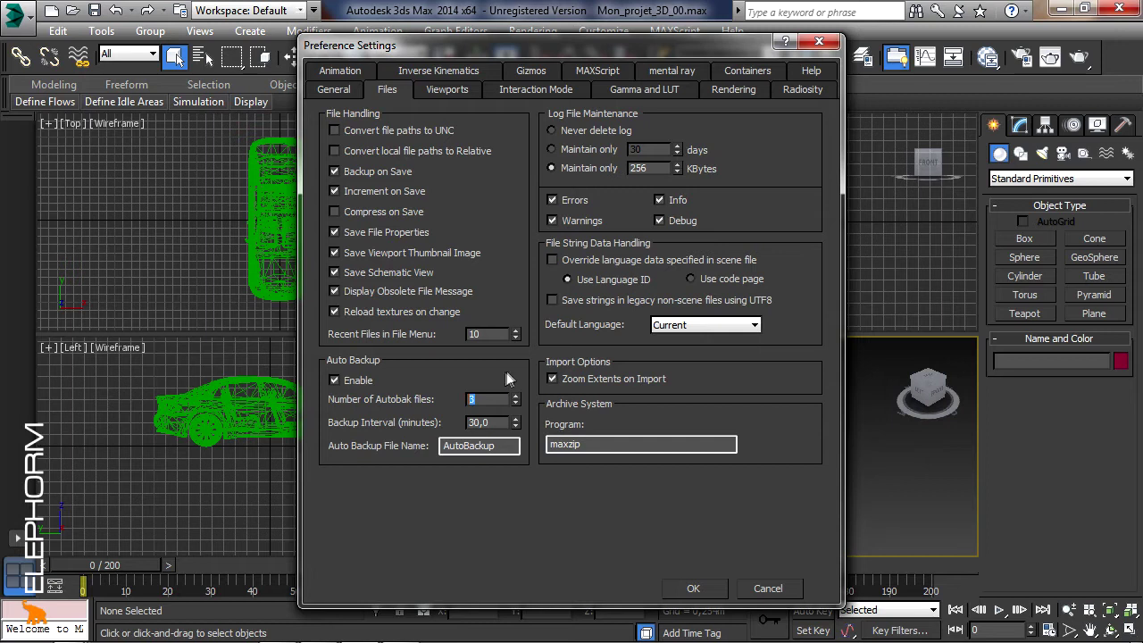
left_click(334, 191)
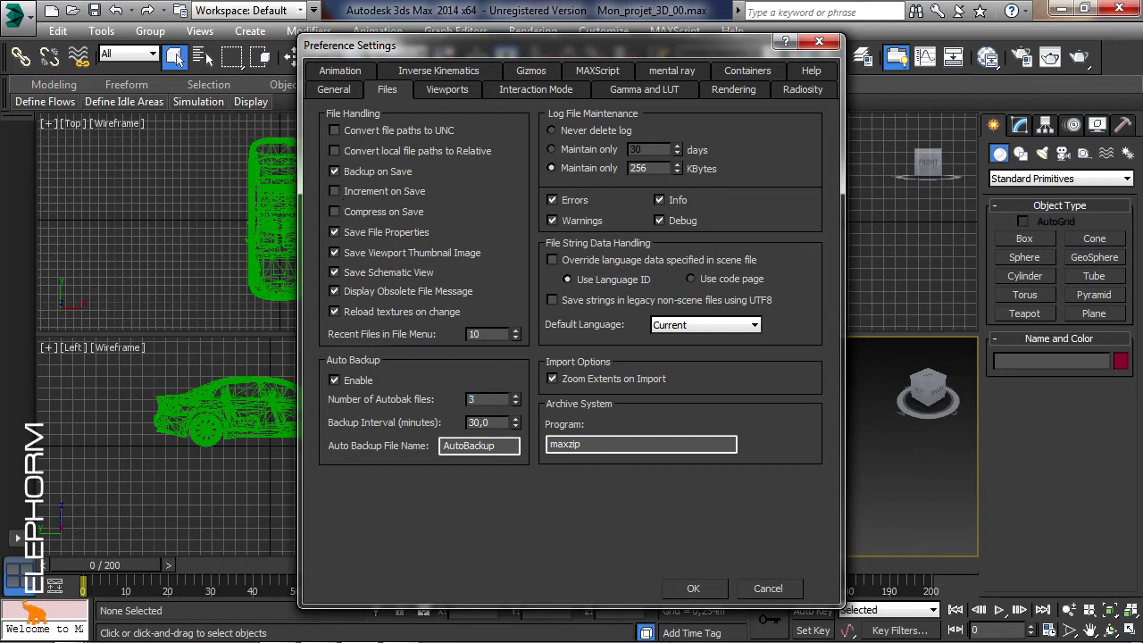
left_click(706, 592)
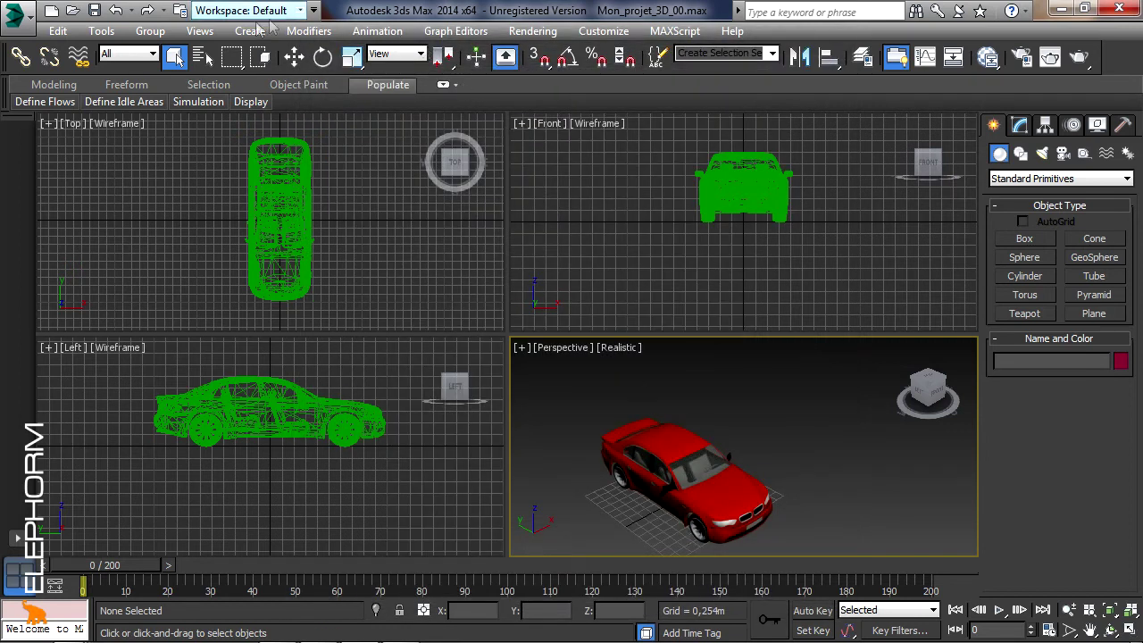
Save a copy of the car scene in PROJET\scenes, incremented to Mon_projet_3D_01.max
left_click(30, 25)
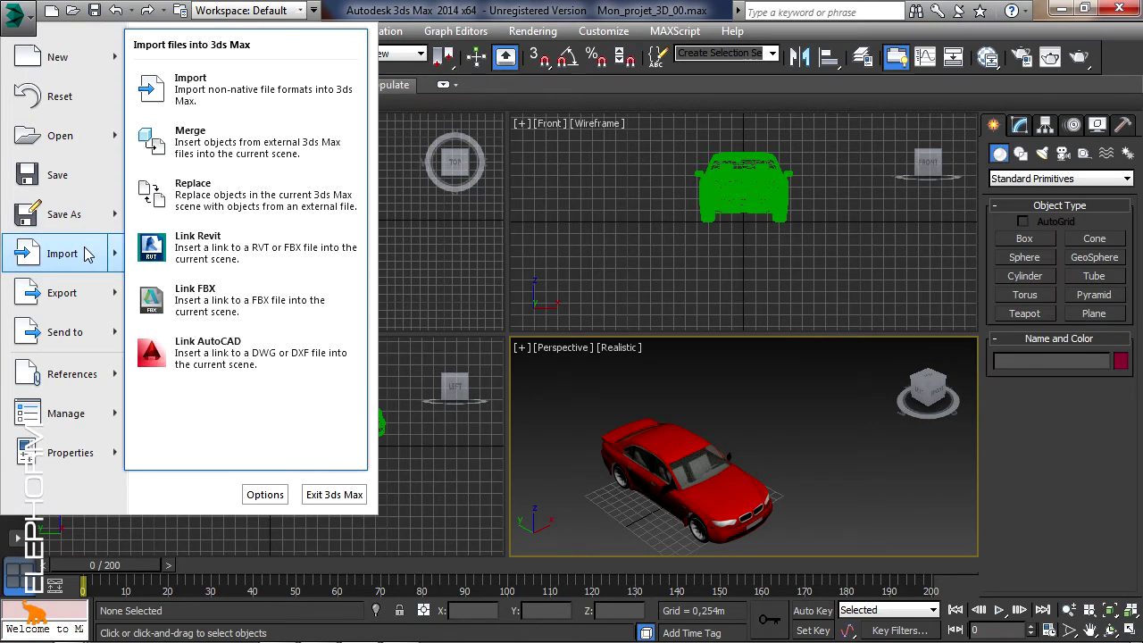
mouse_move(63, 214)
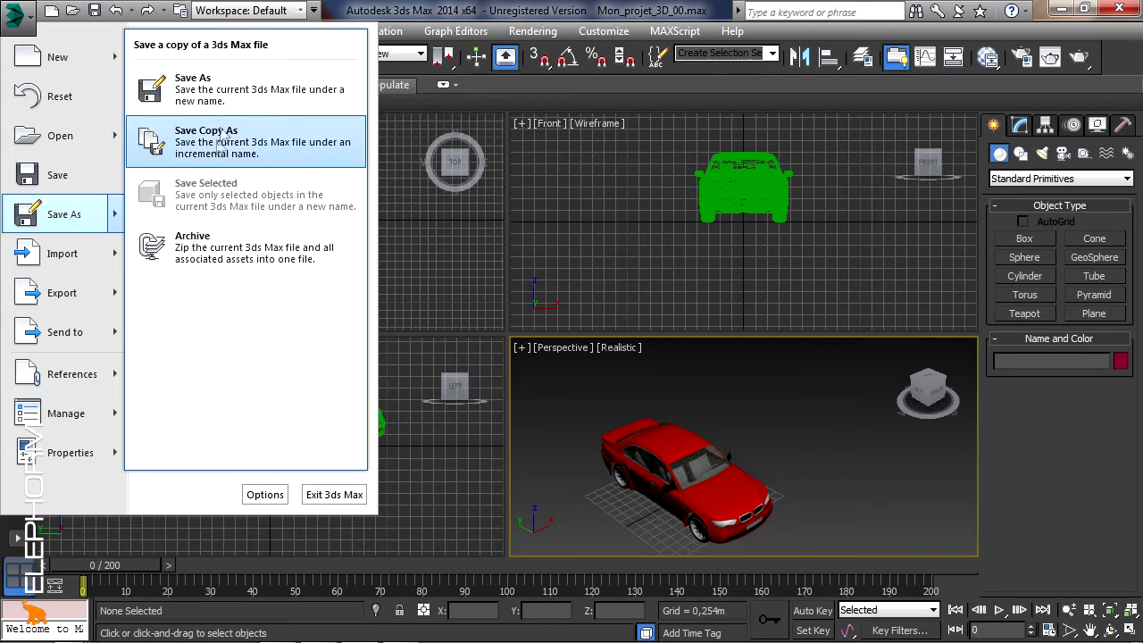
left_click(231, 96)
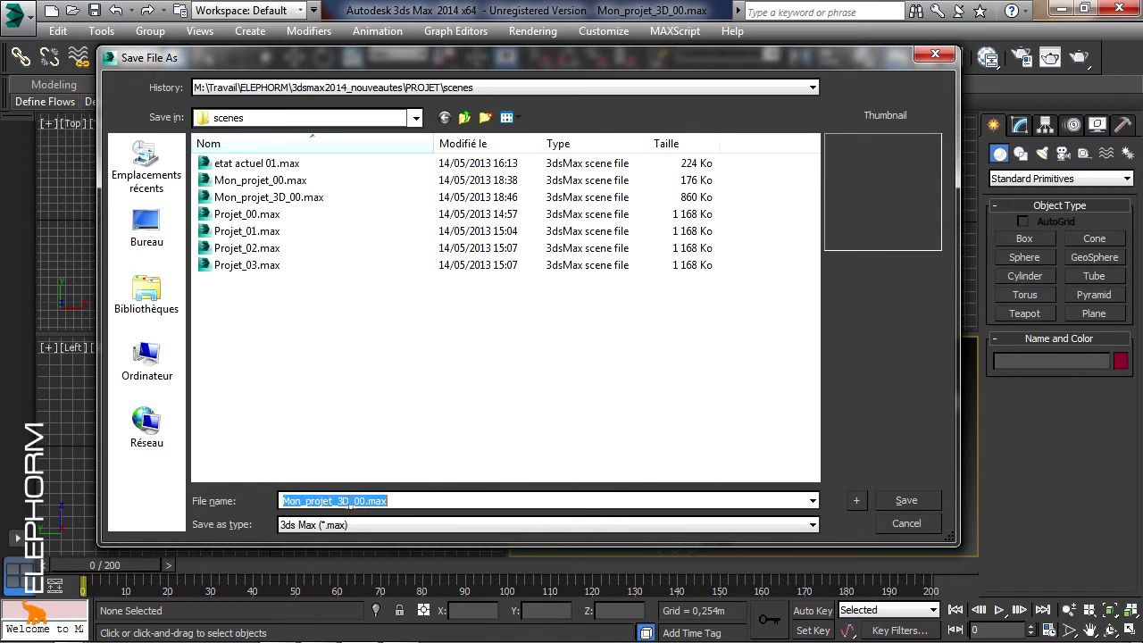
left_click(856, 501)
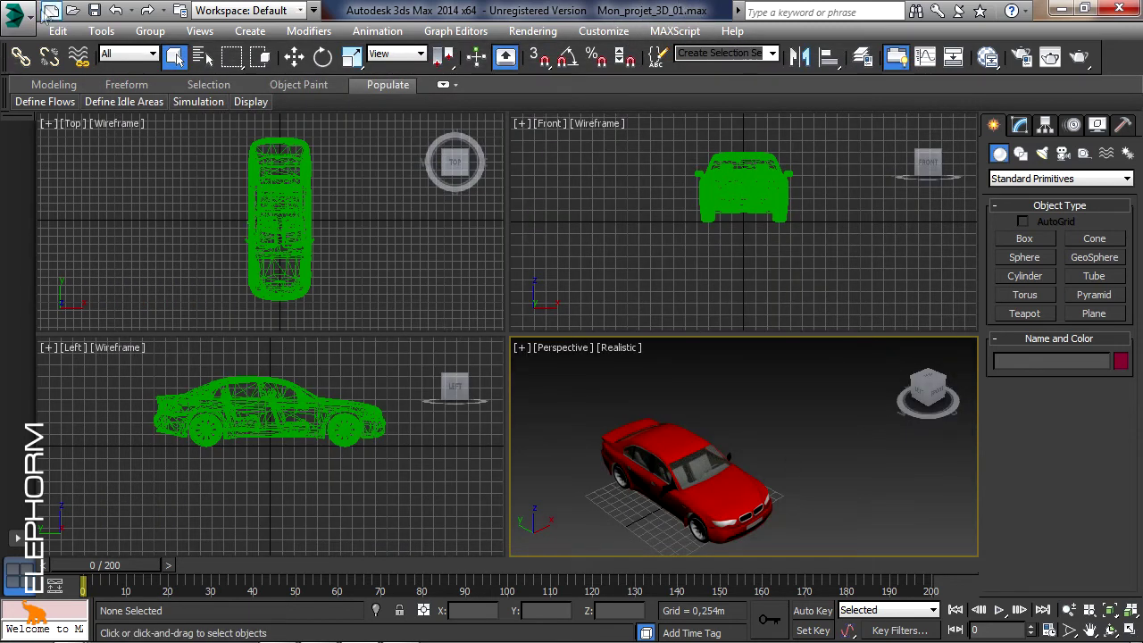
Use Save As with the + increment button to save Mon_projet_3D_02.max
left_click(16, 14)
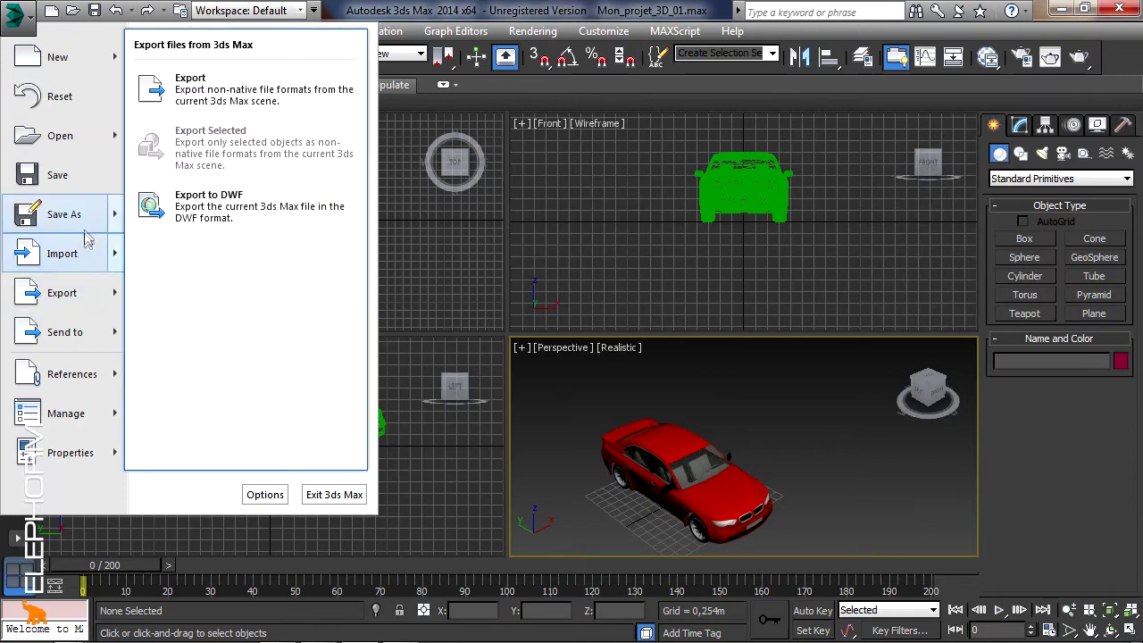
mouse_move(63, 214)
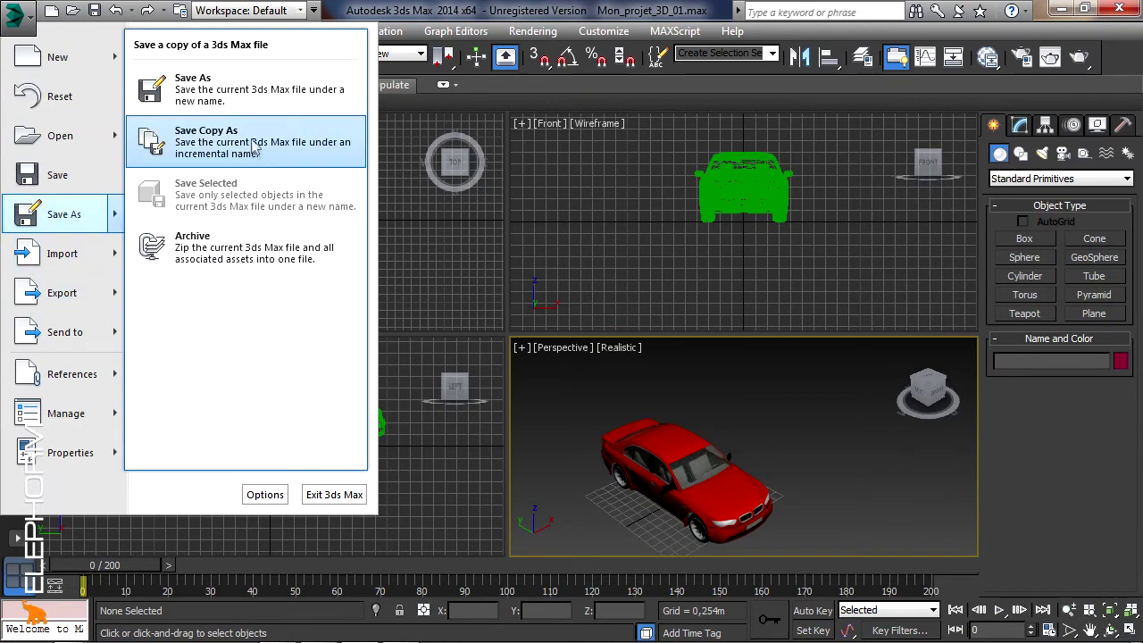
left_click(243, 95)
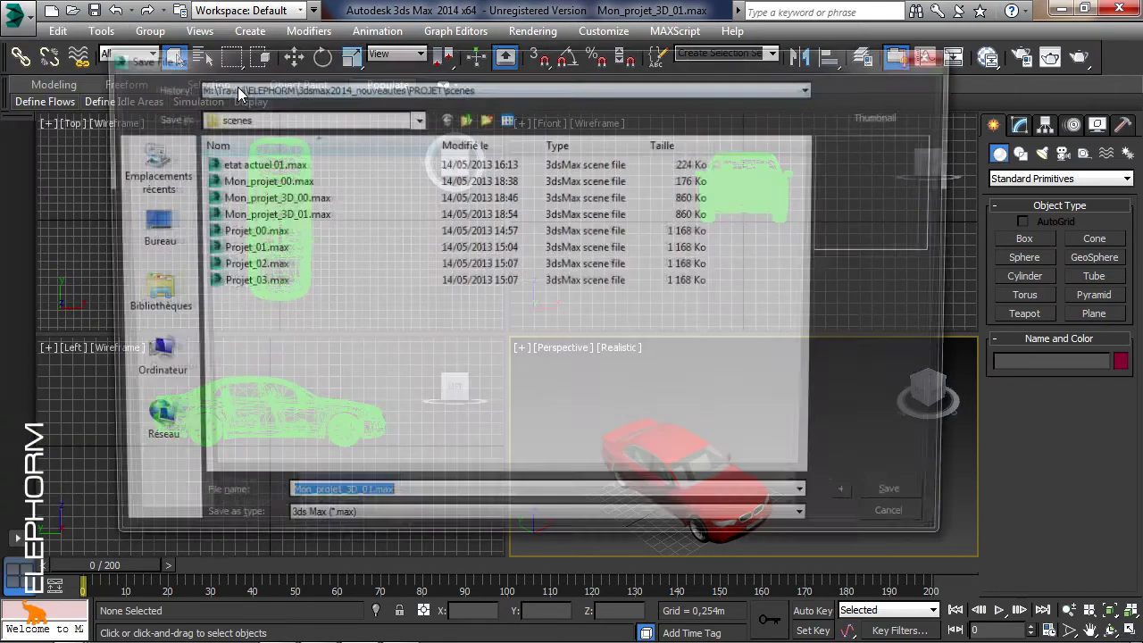
left_click(906, 500)
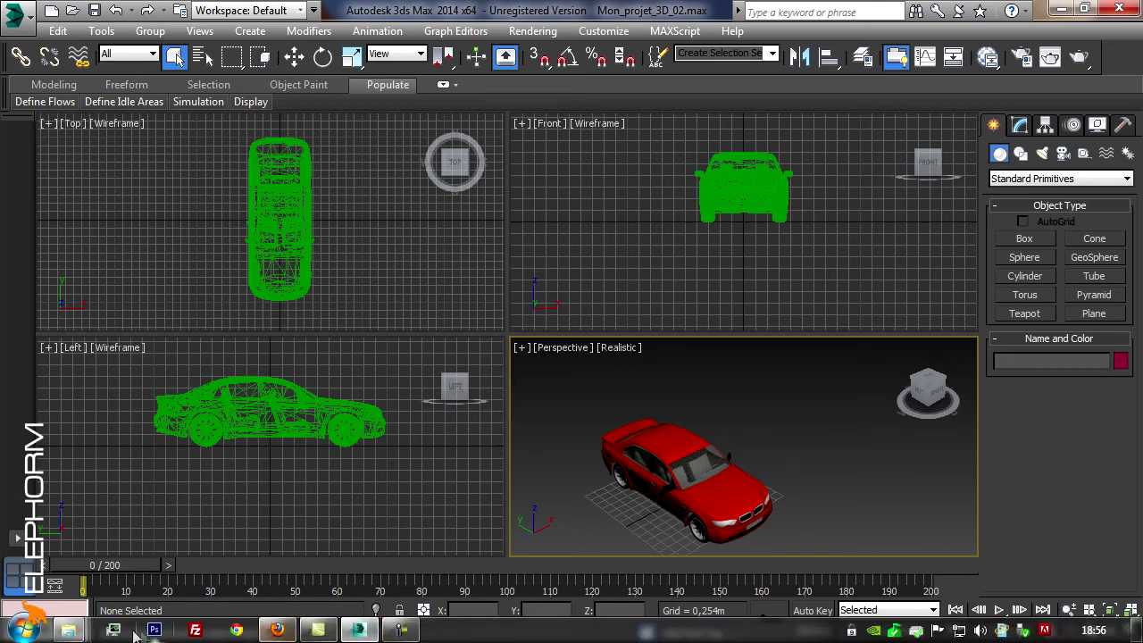
mouse_move(69, 630)
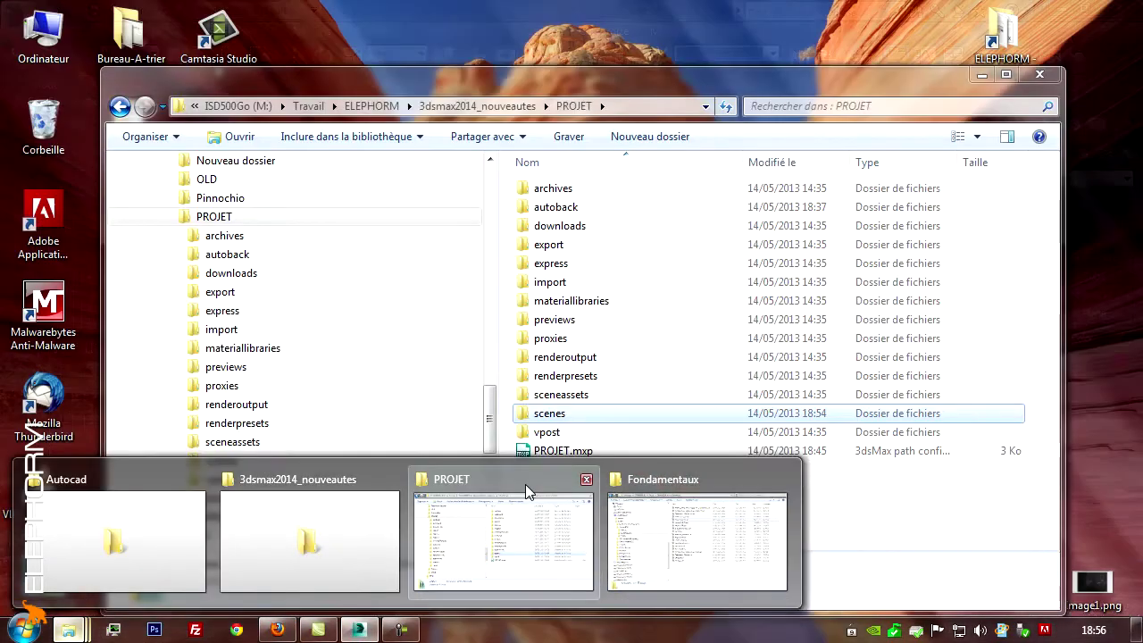
Archive the nine .max files in PROJET\scenes into scenes.rar with Maximale compression
left_click(525, 484)
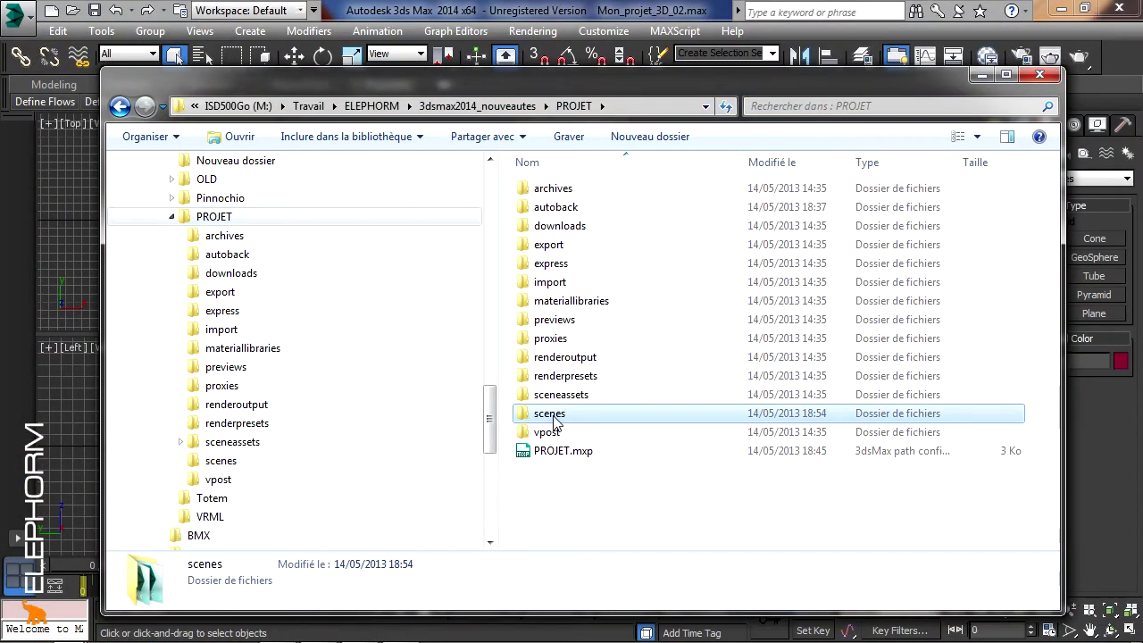
double_click(563, 418)
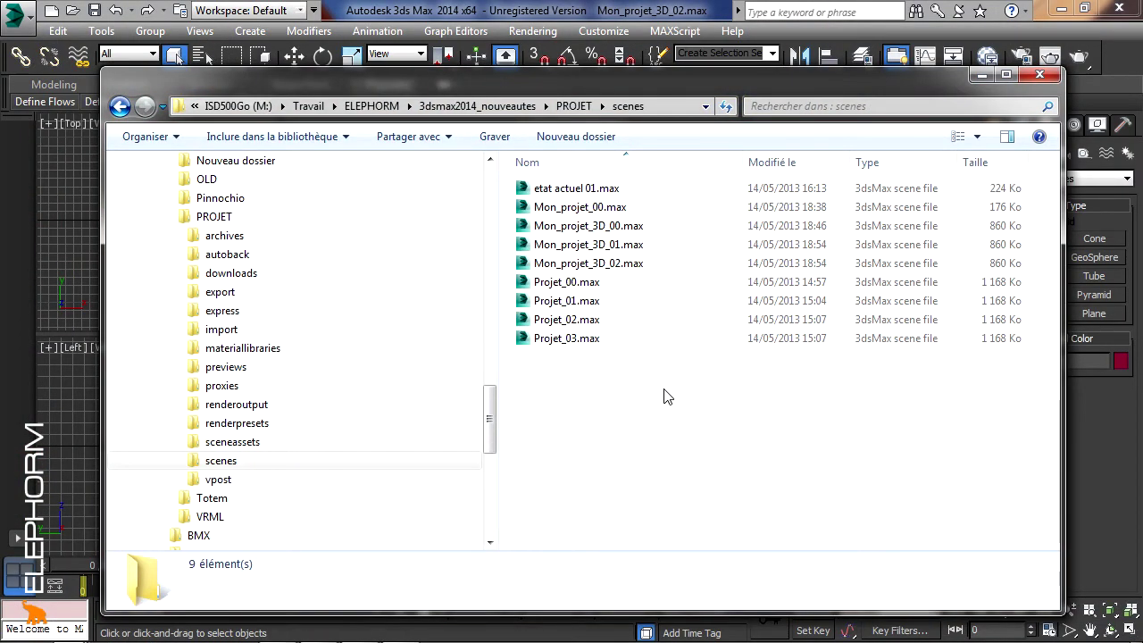
left_click_drag(663, 396, 557, 187)
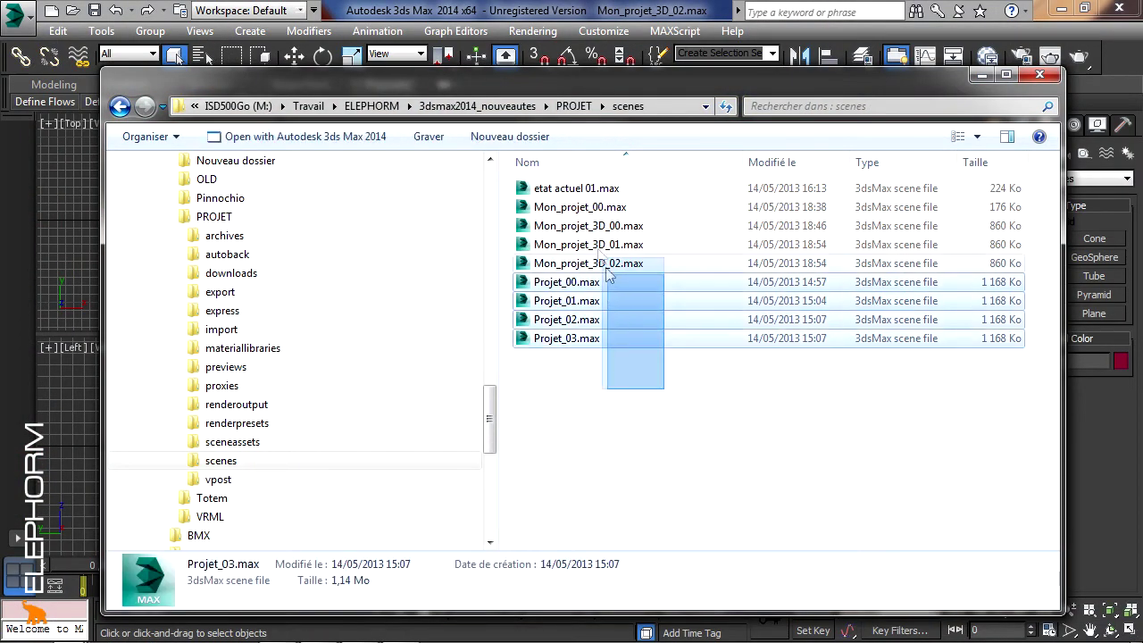
right_click(547, 195)
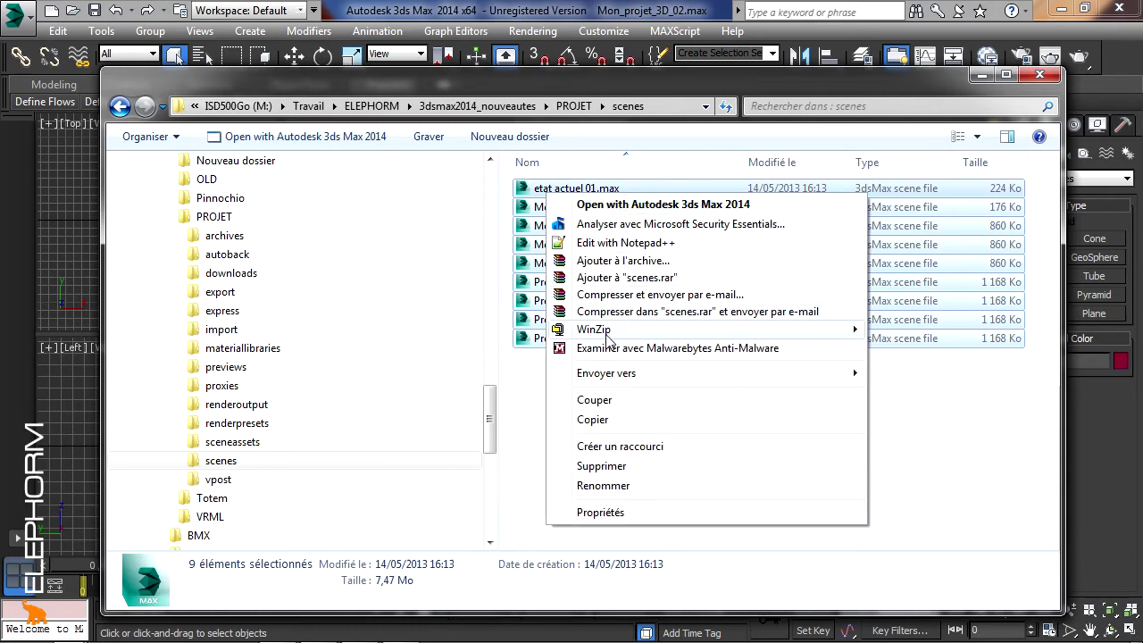
left_click(642, 268)
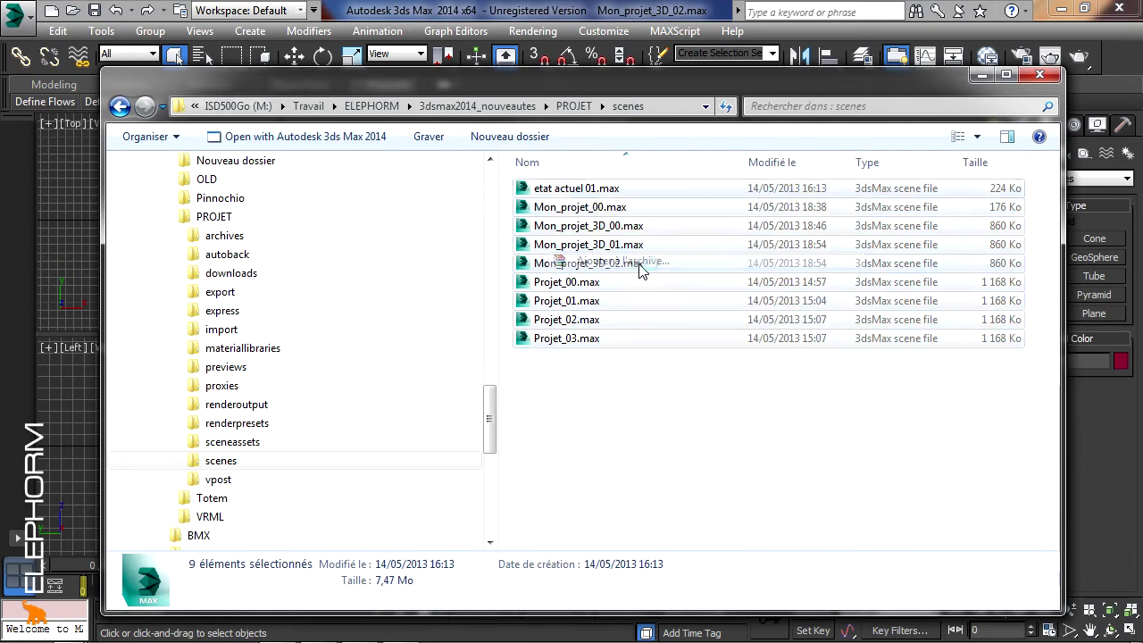
left_click(483, 398)
left_click(442, 471)
left_click(565, 485)
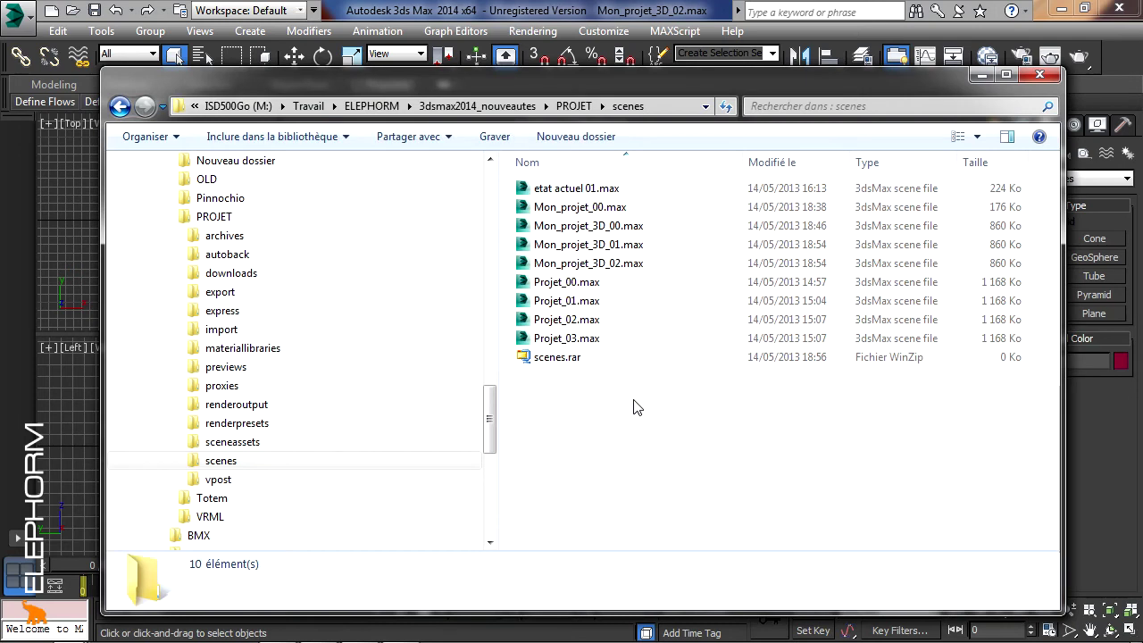
Check the new scenes.rar alongside the scene files, then return to 3ds Max
left_click_drag(637, 407, 557, 367)
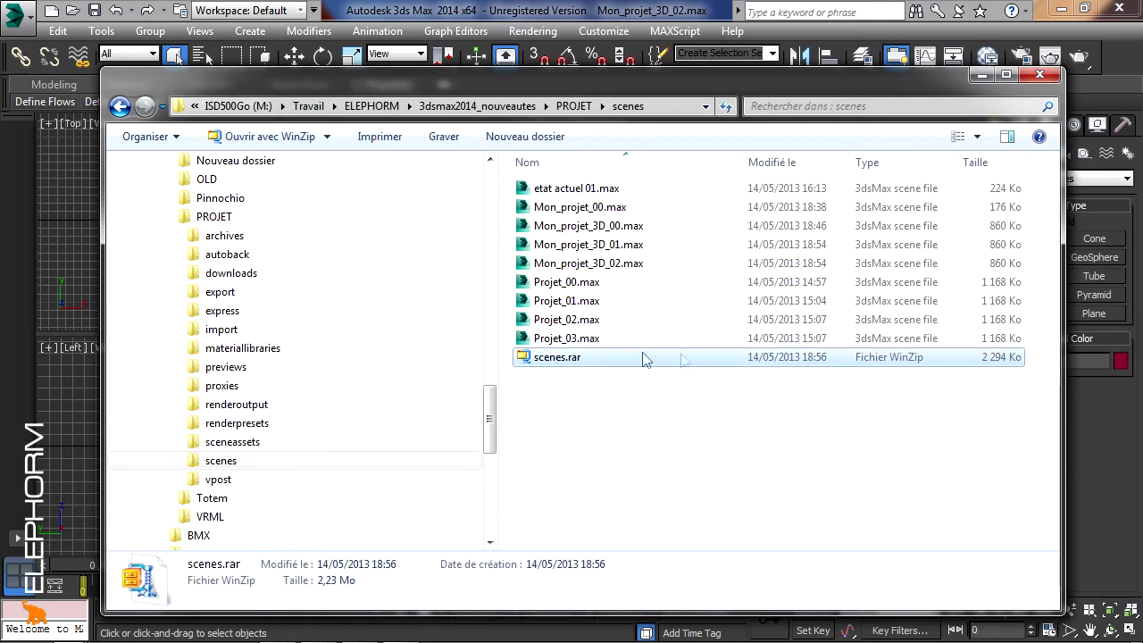
left_click(593, 345)
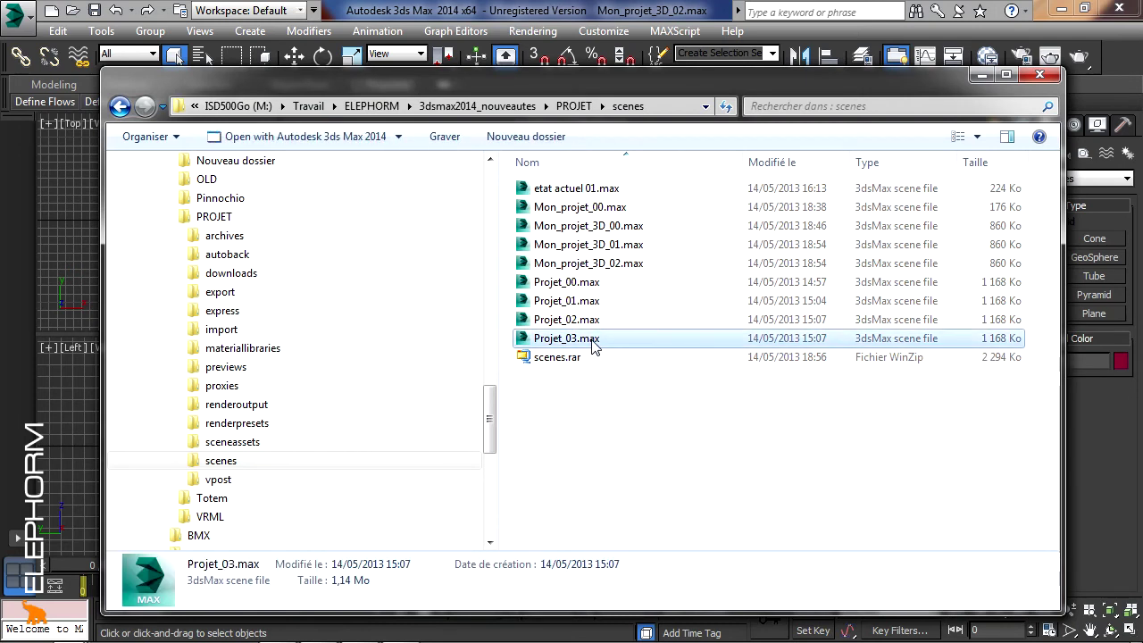
left_click(579, 195, "shift")
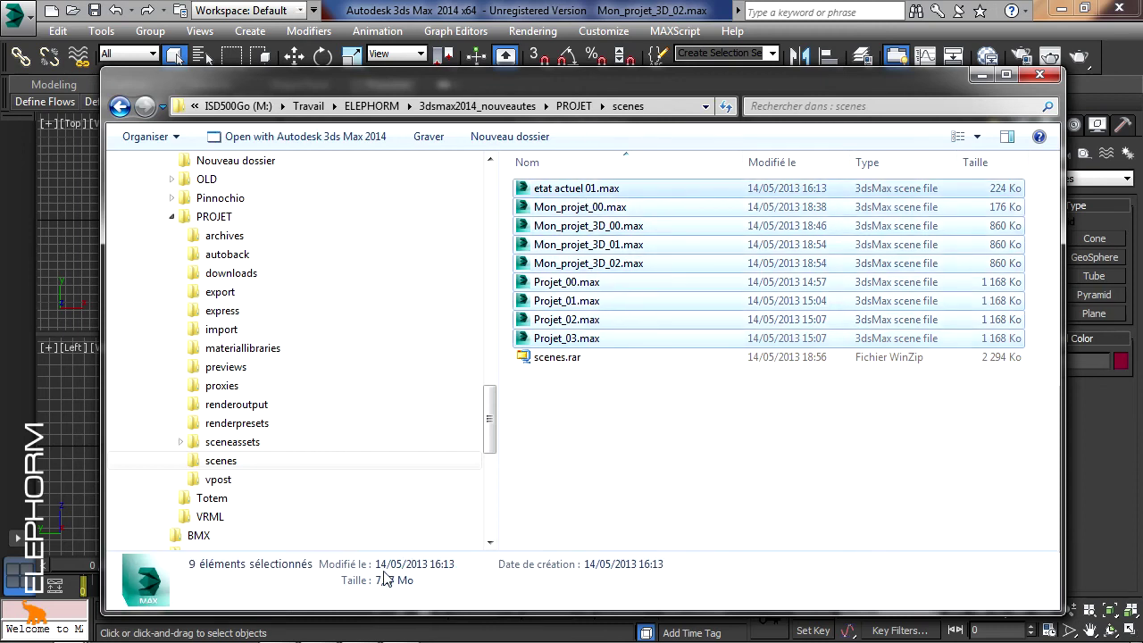
left_click(608, 427)
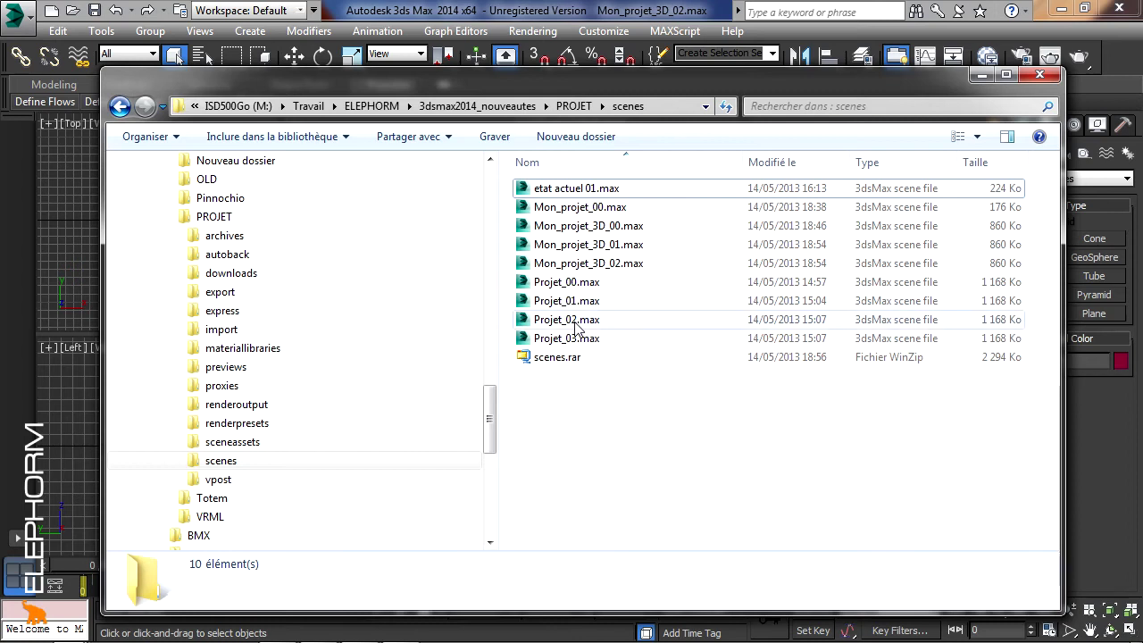
left_click(648, 8)
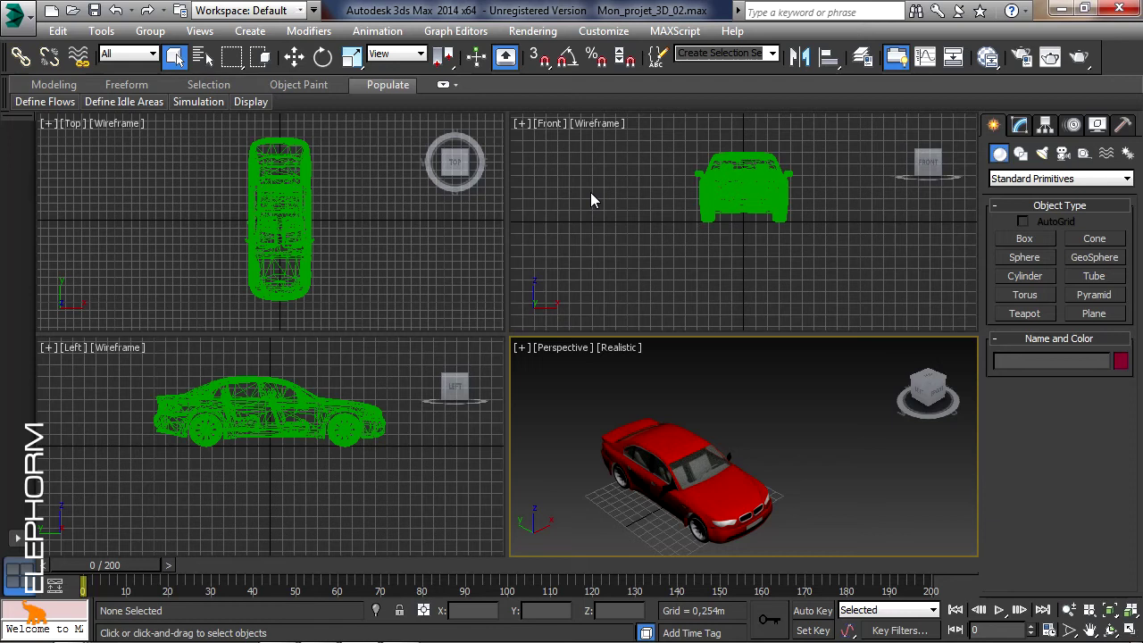
Turn on Increment on Save in Files preferences and confirm with OK
left_click(599, 36)
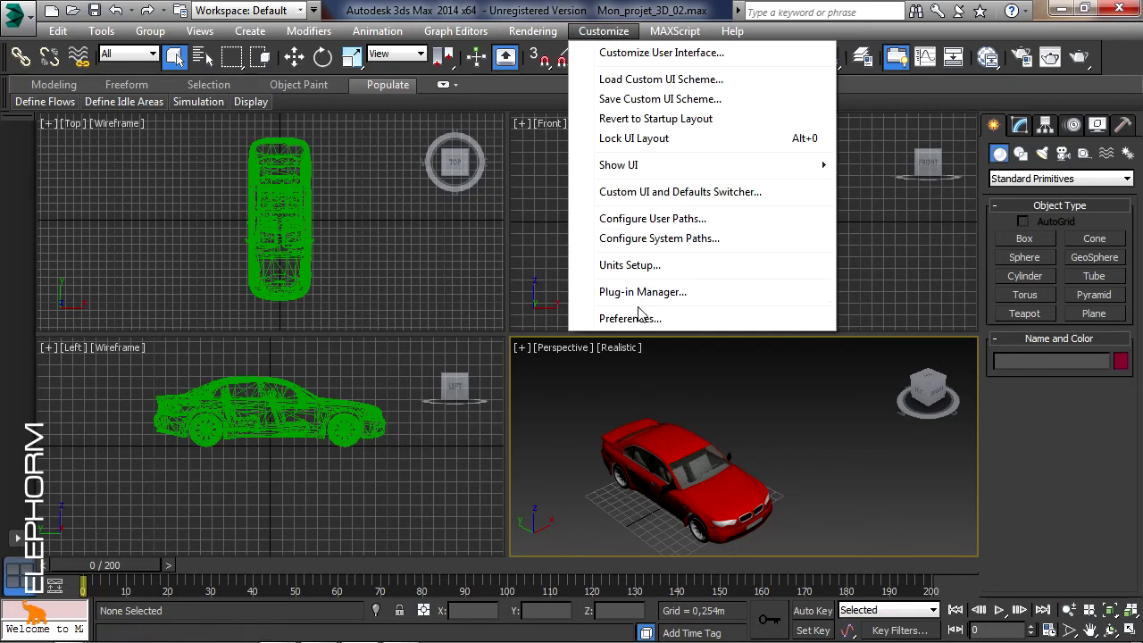
left_click(634, 319)
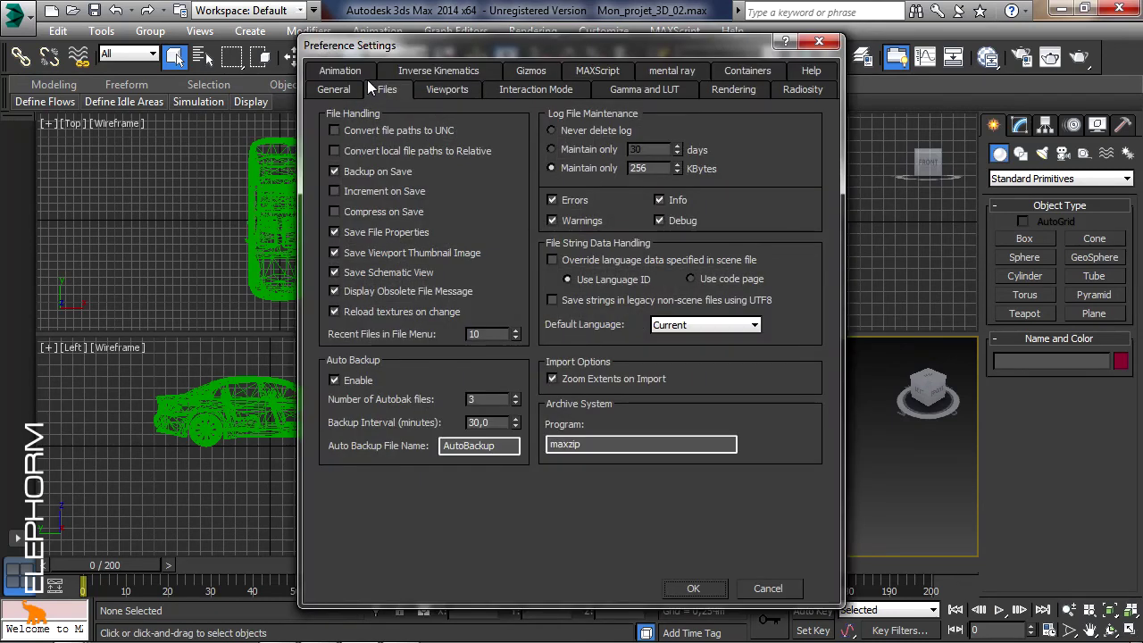
left_click(369, 195)
left_click(697, 588)
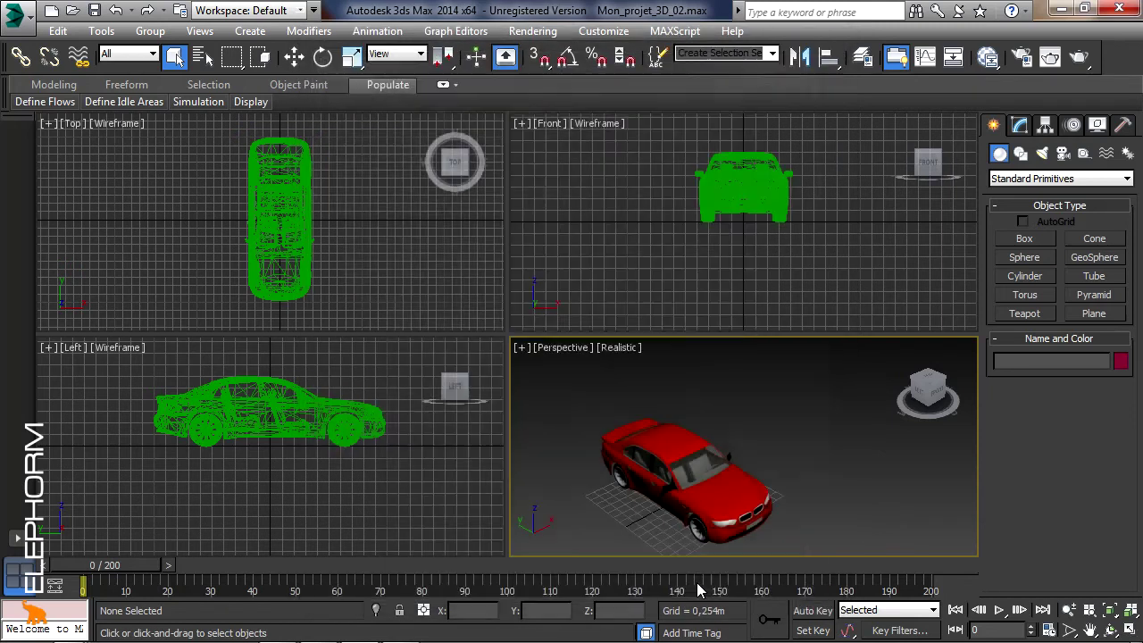
Activate the Front viewport and save with Ctrl+S repeatedly, writing Mon_projet_3D_03 onward
left_click(565, 303)
key("ctrl+s")
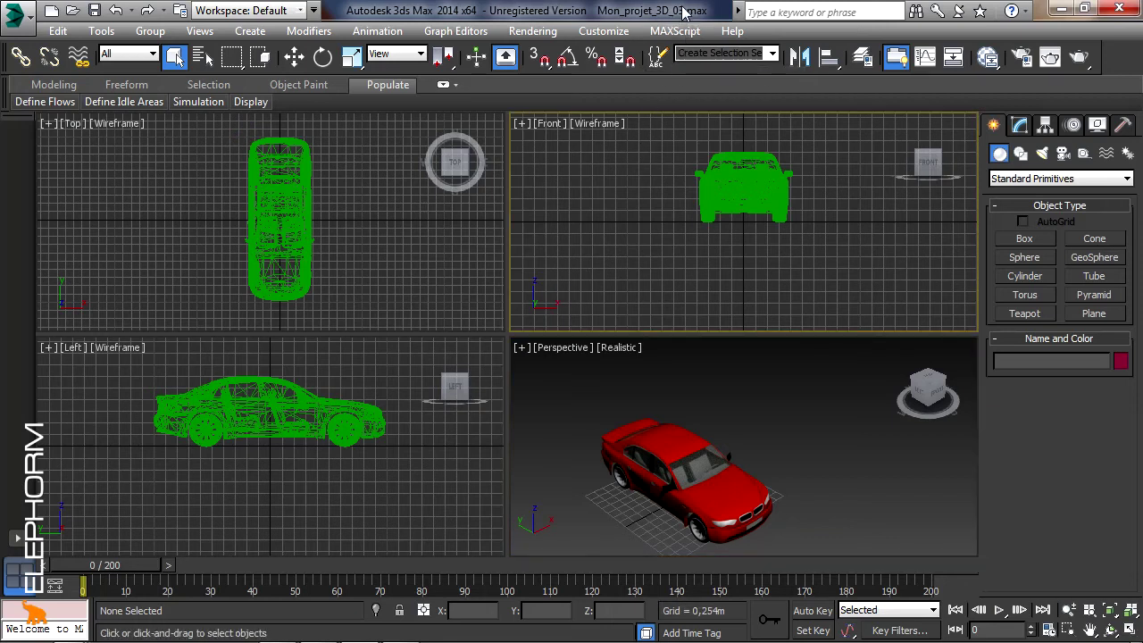
key("ctrl+s")
key("ctrl+s")
key("ctrl+s")
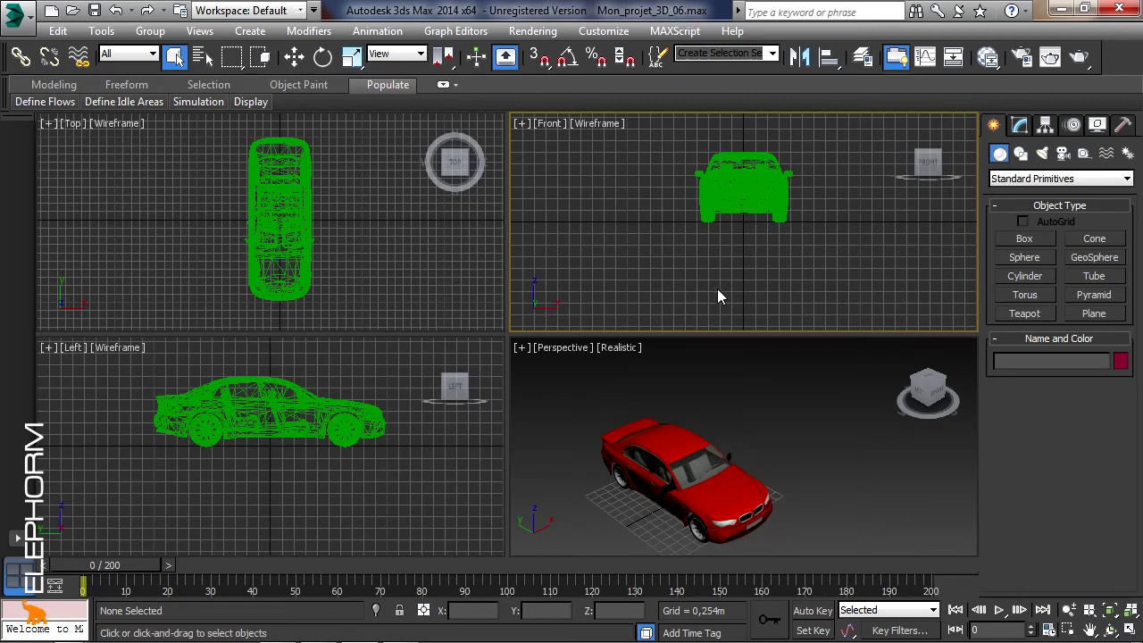